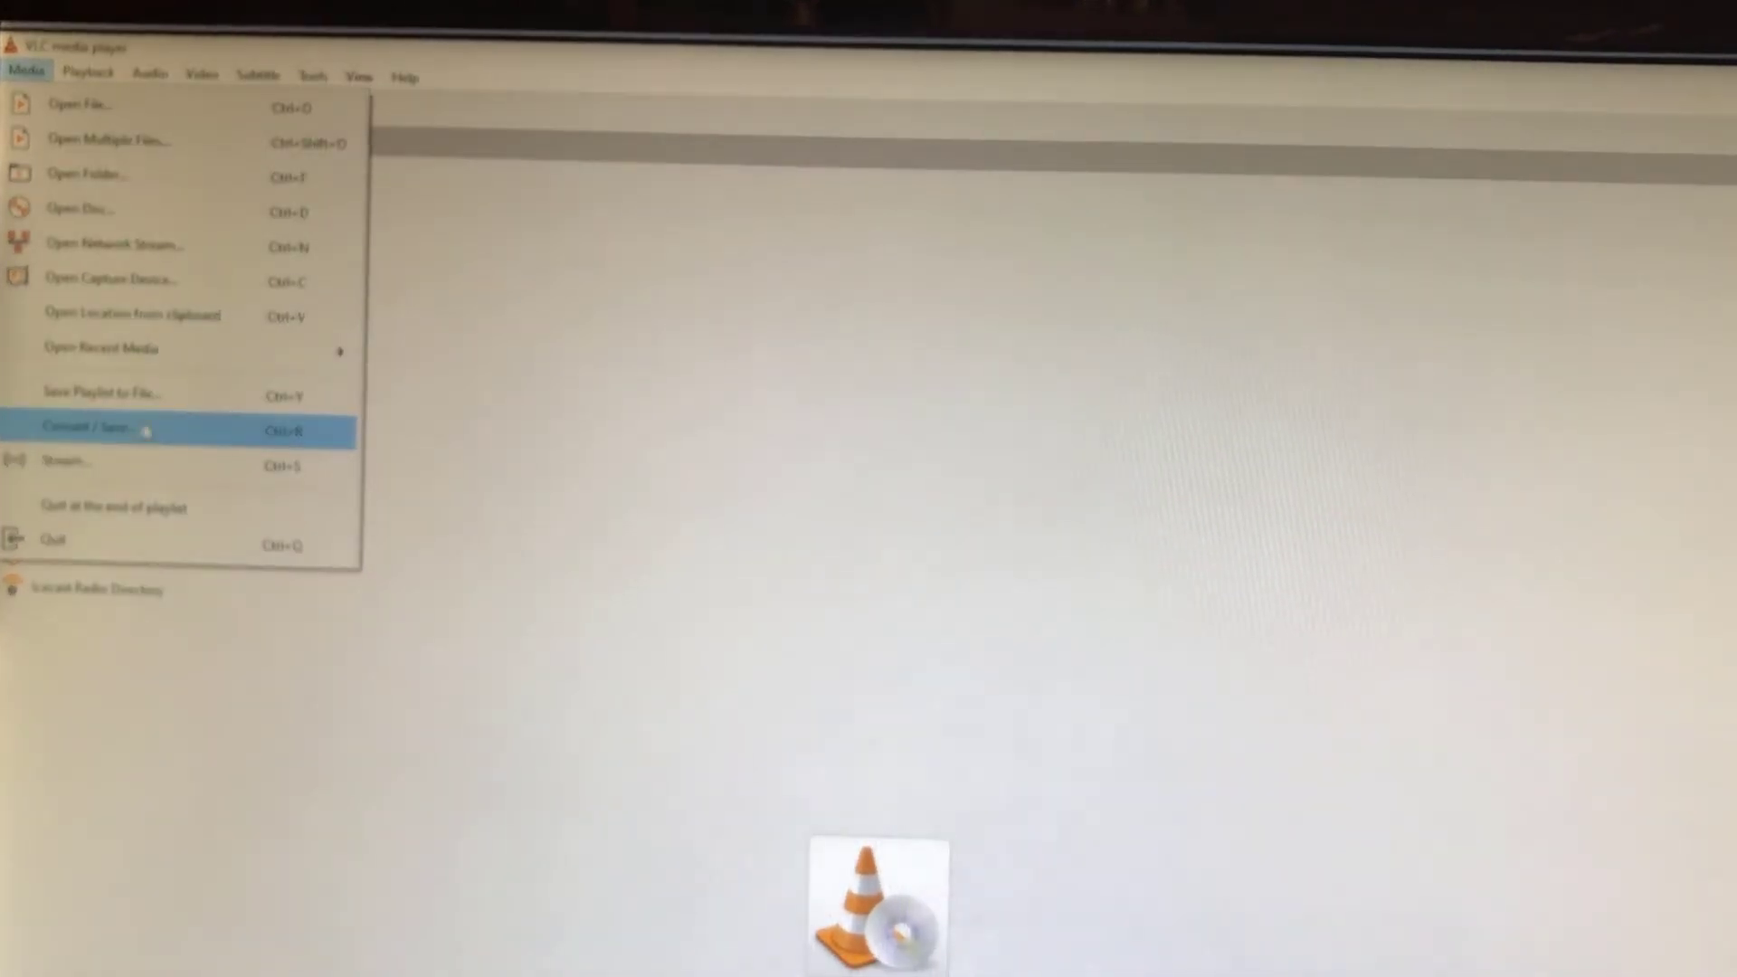
Step: Add IMG_5684.MOV in the Convert / Save dialog and choose Convert
{"action": "left_click", "coordinate": [144, 431]}
{"action": "left_click_drag", "start_coordinate": [906, 374], "coordinate": [570, 242]}
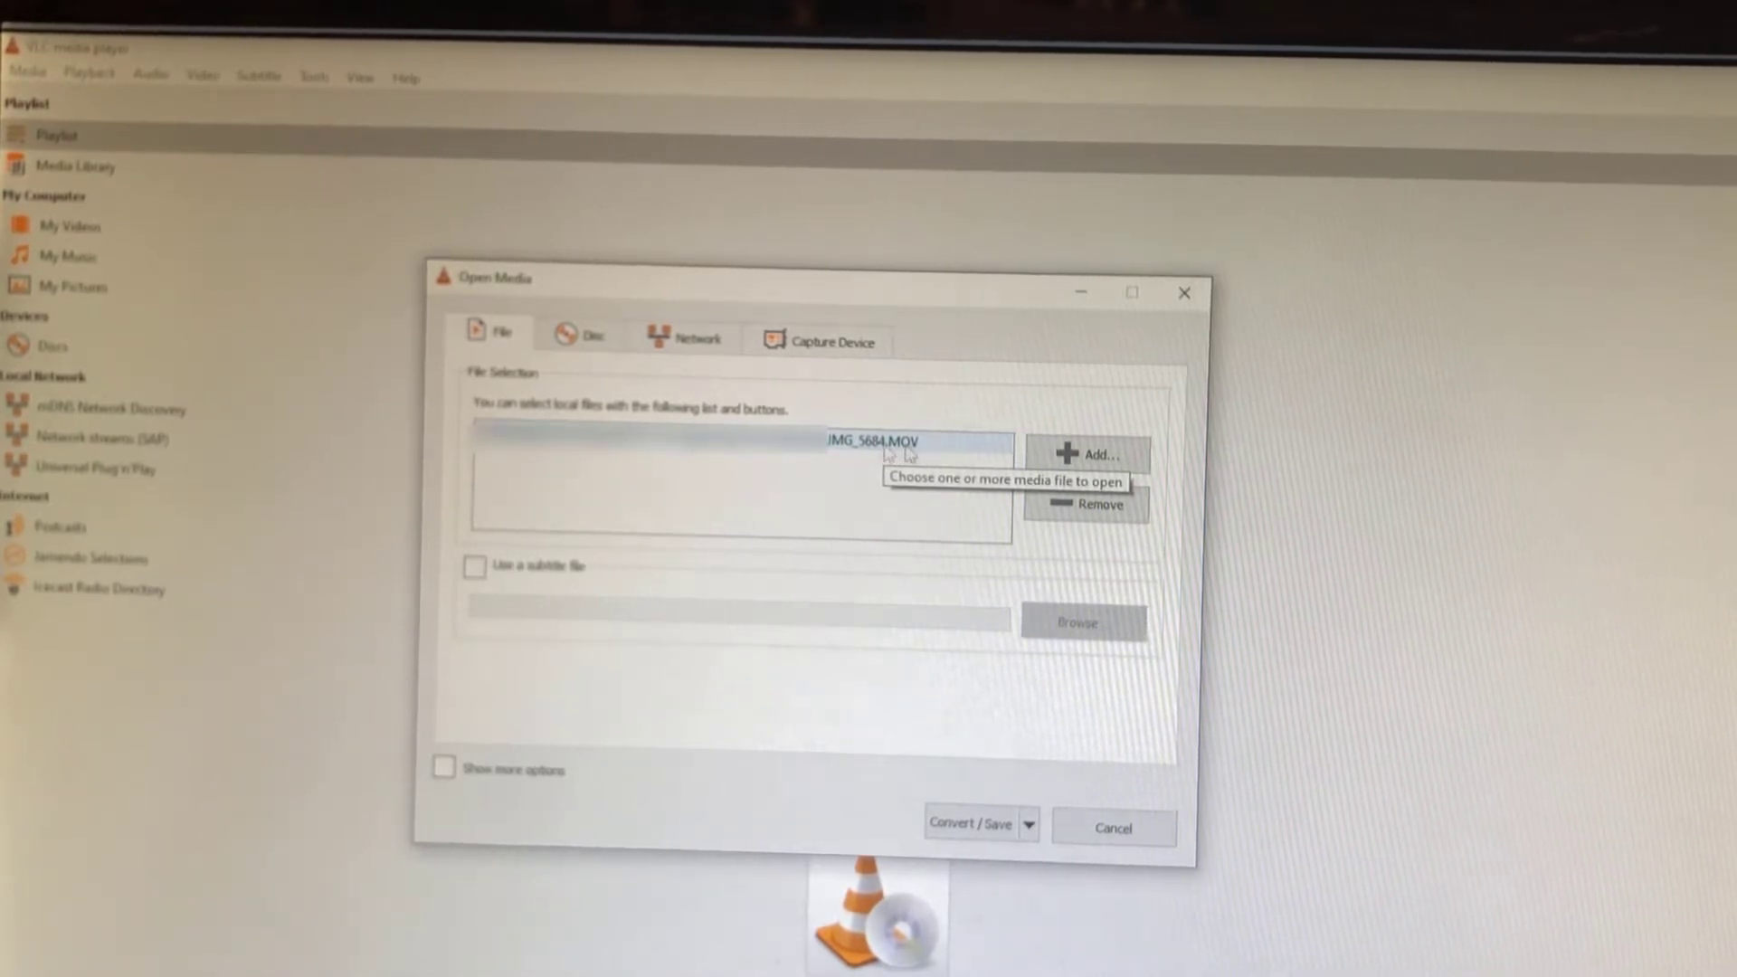
{"action": "left_click", "coordinate": [1028, 824]}
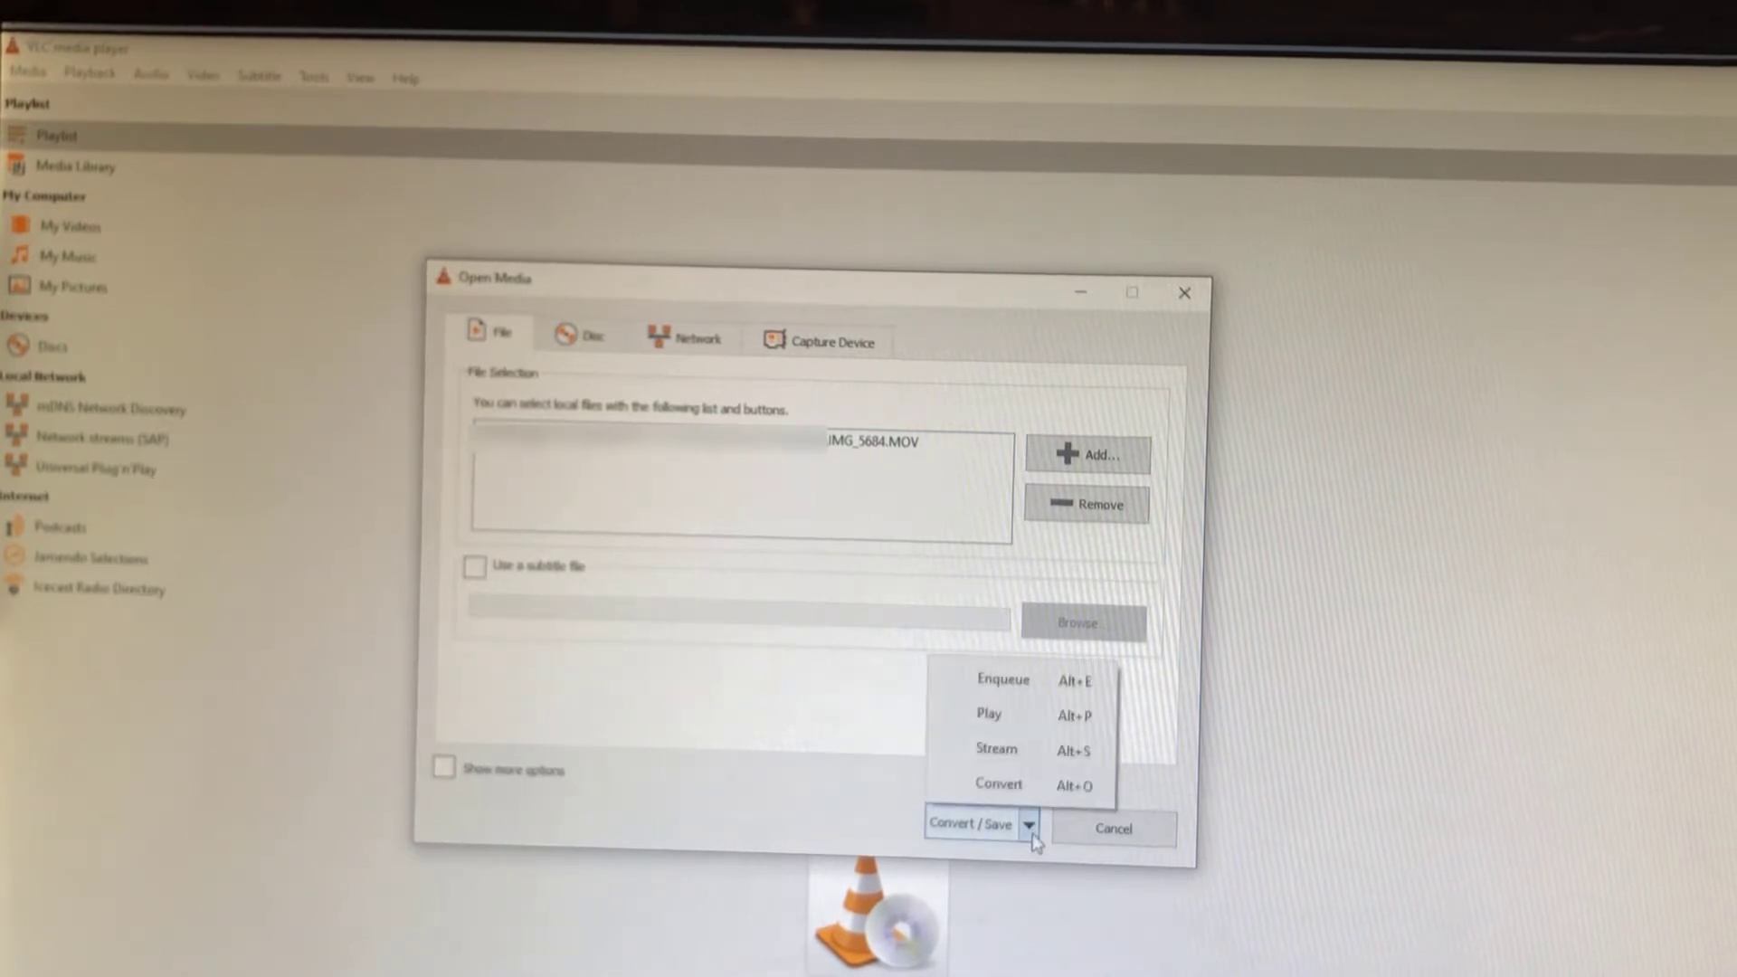
{"action": "left_click", "coordinate": [1027, 787]}
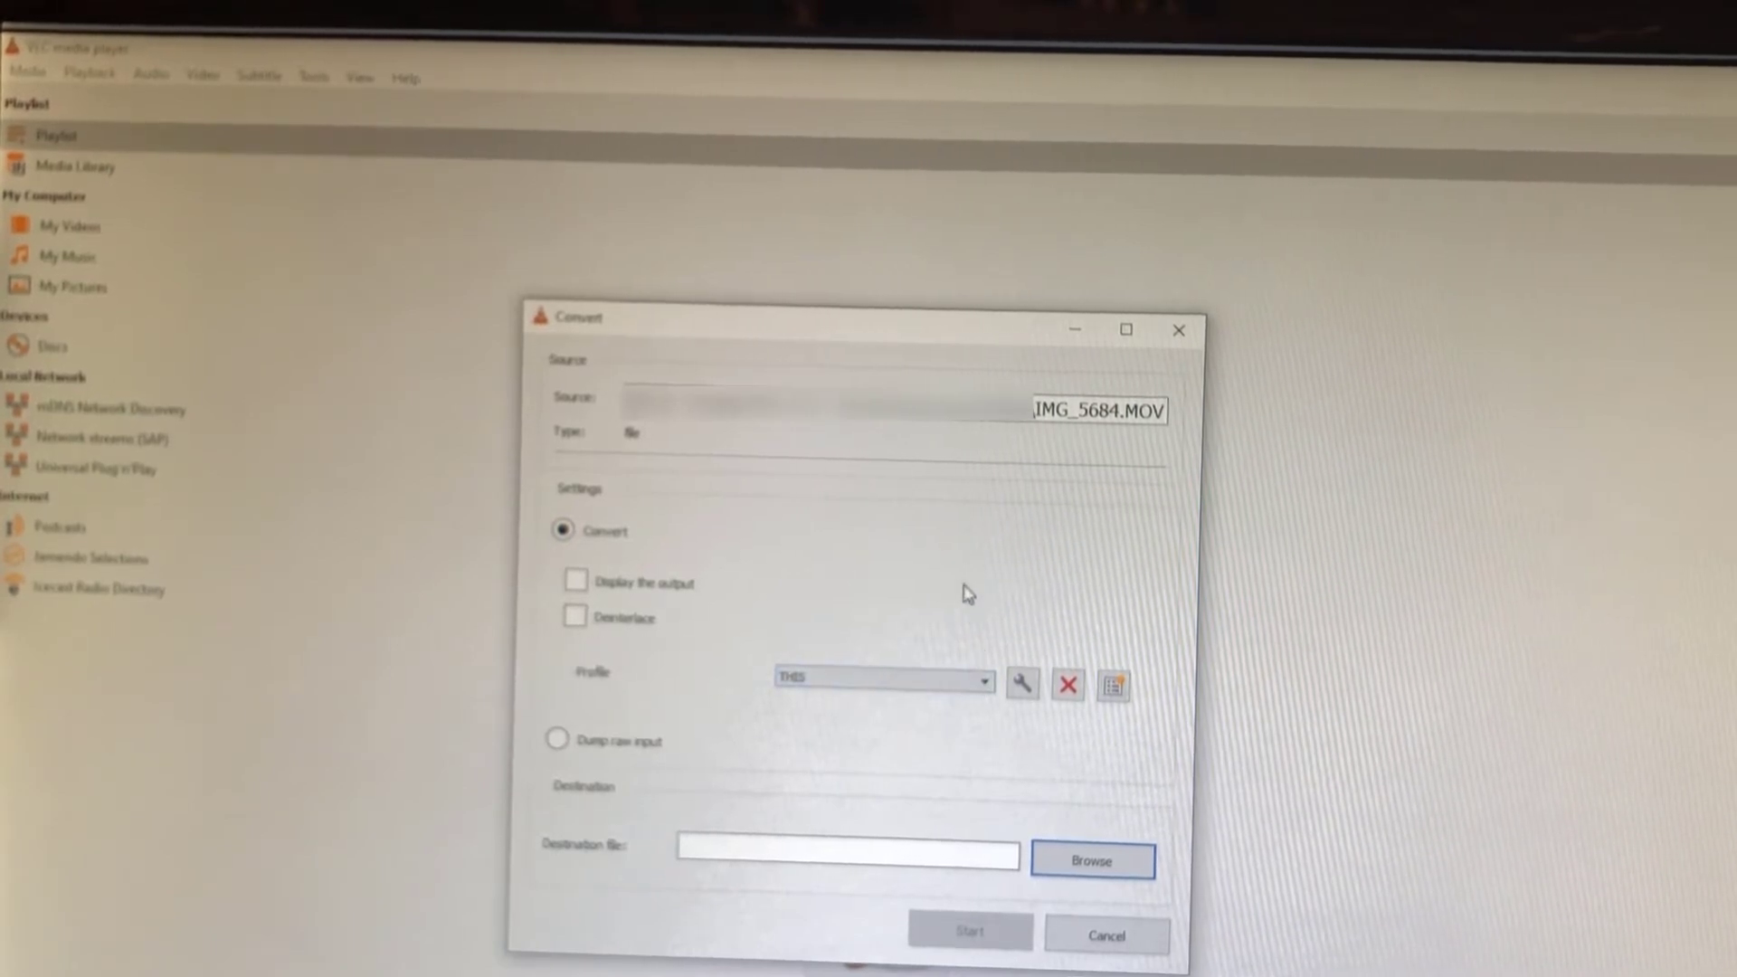
Step: Review the THIS profile's encapsulation, video, filter, audio and subtitle settings, then save it
{"action": "left_click", "coordinate": [1021, 684]}
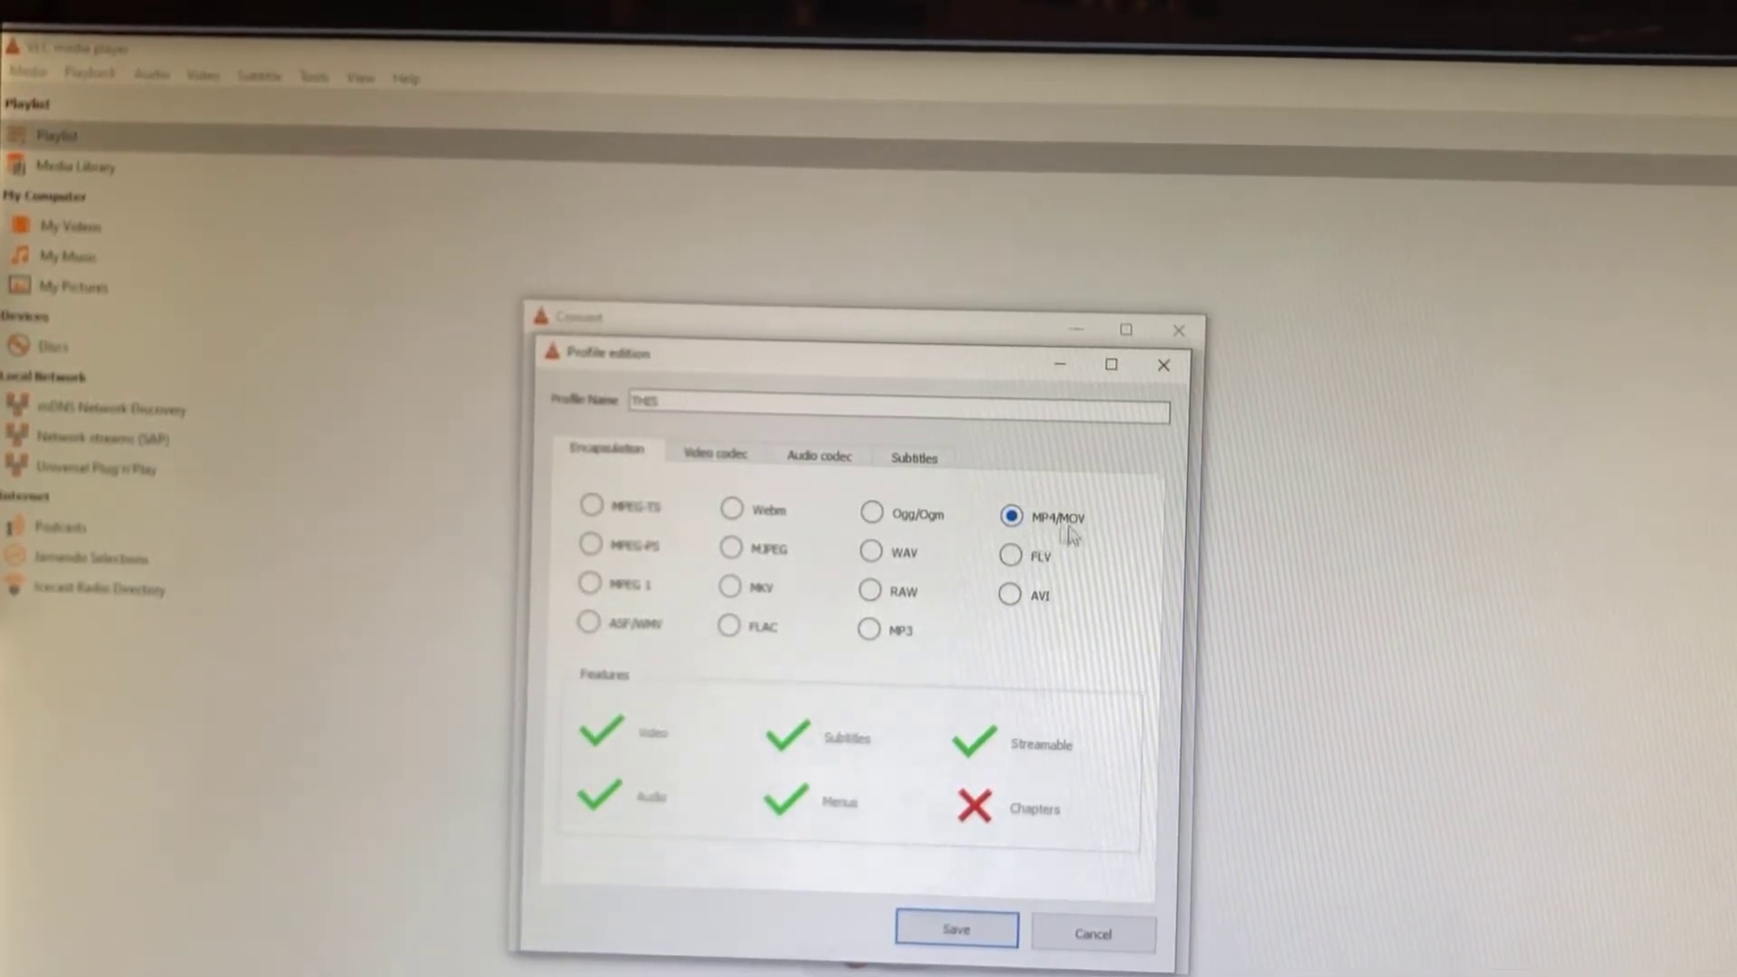
{"action": "left_click", "coordinate": [729, 455]}
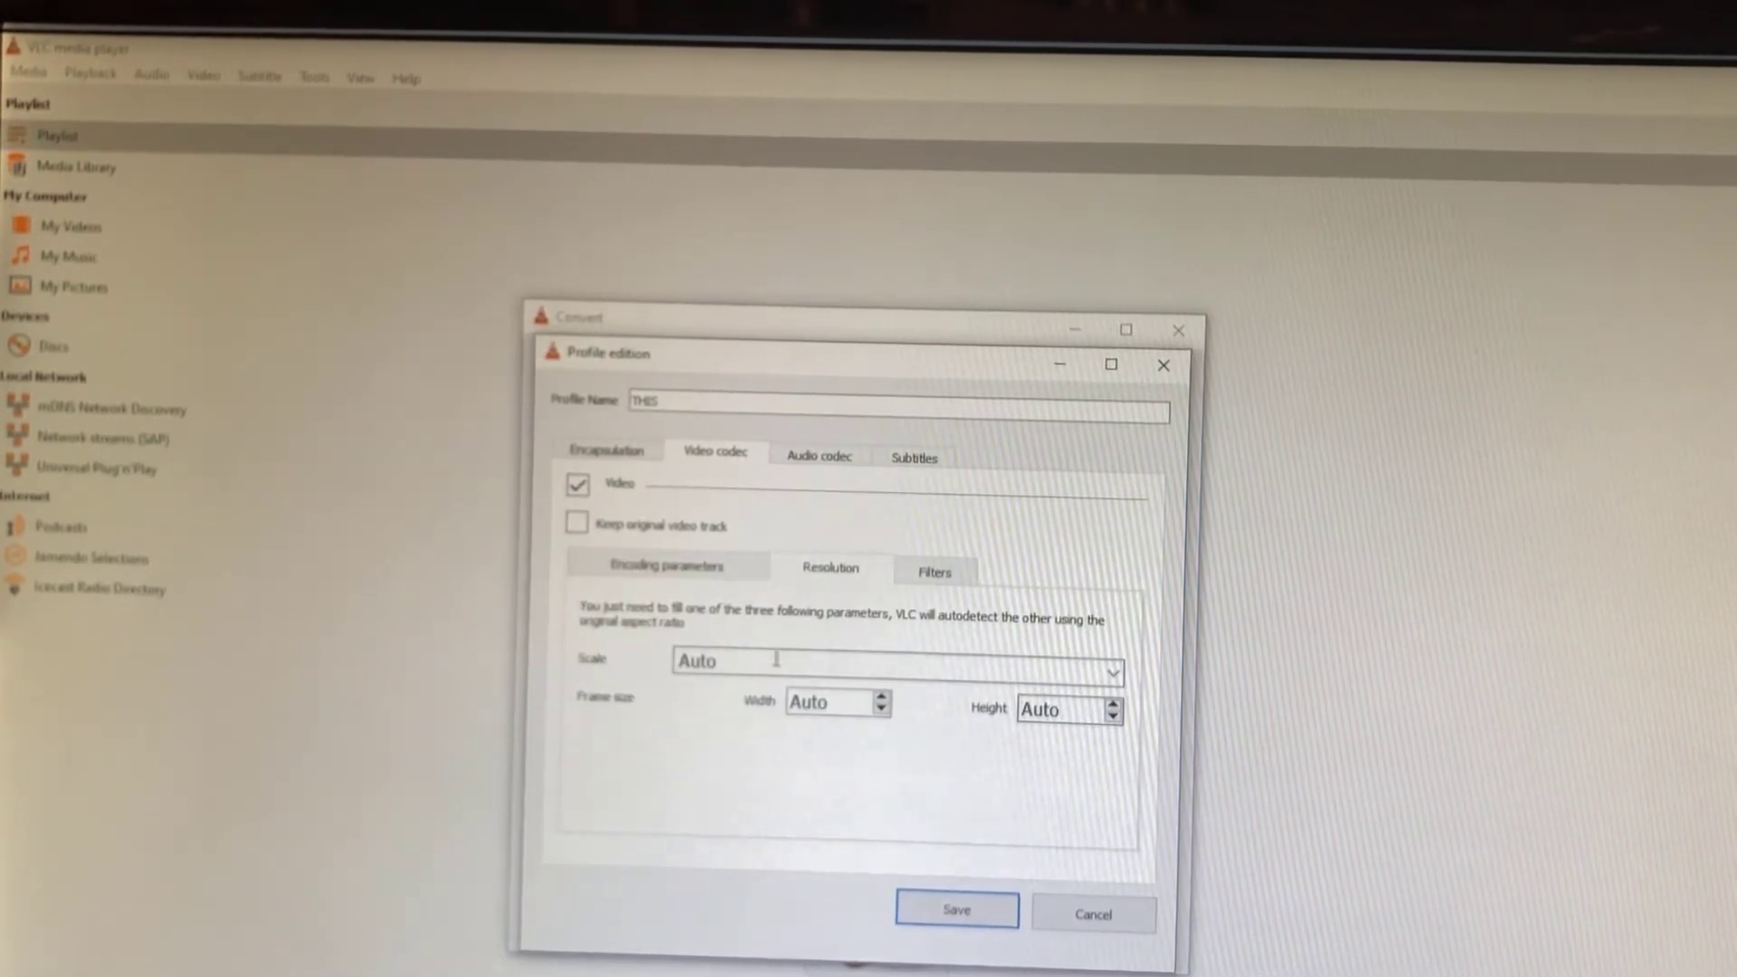
{"action": "left_click", "coordinate": [930, 576]}
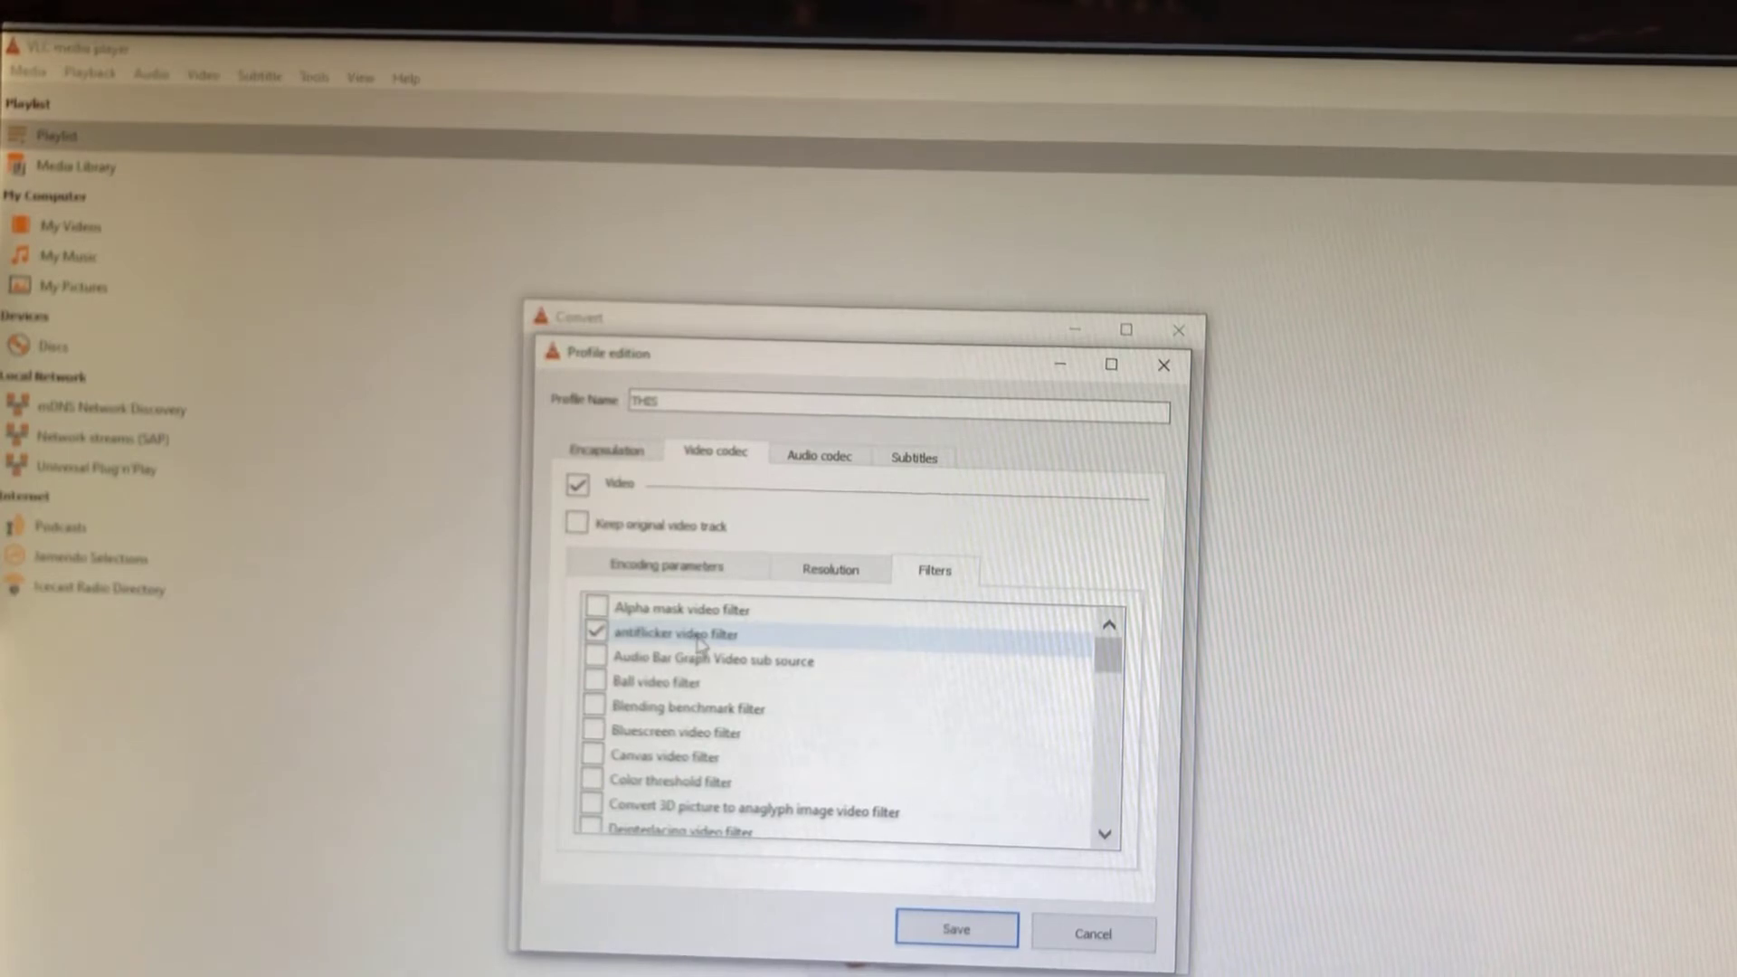
{"action": "left_click", "coordinate": [828, 465]}
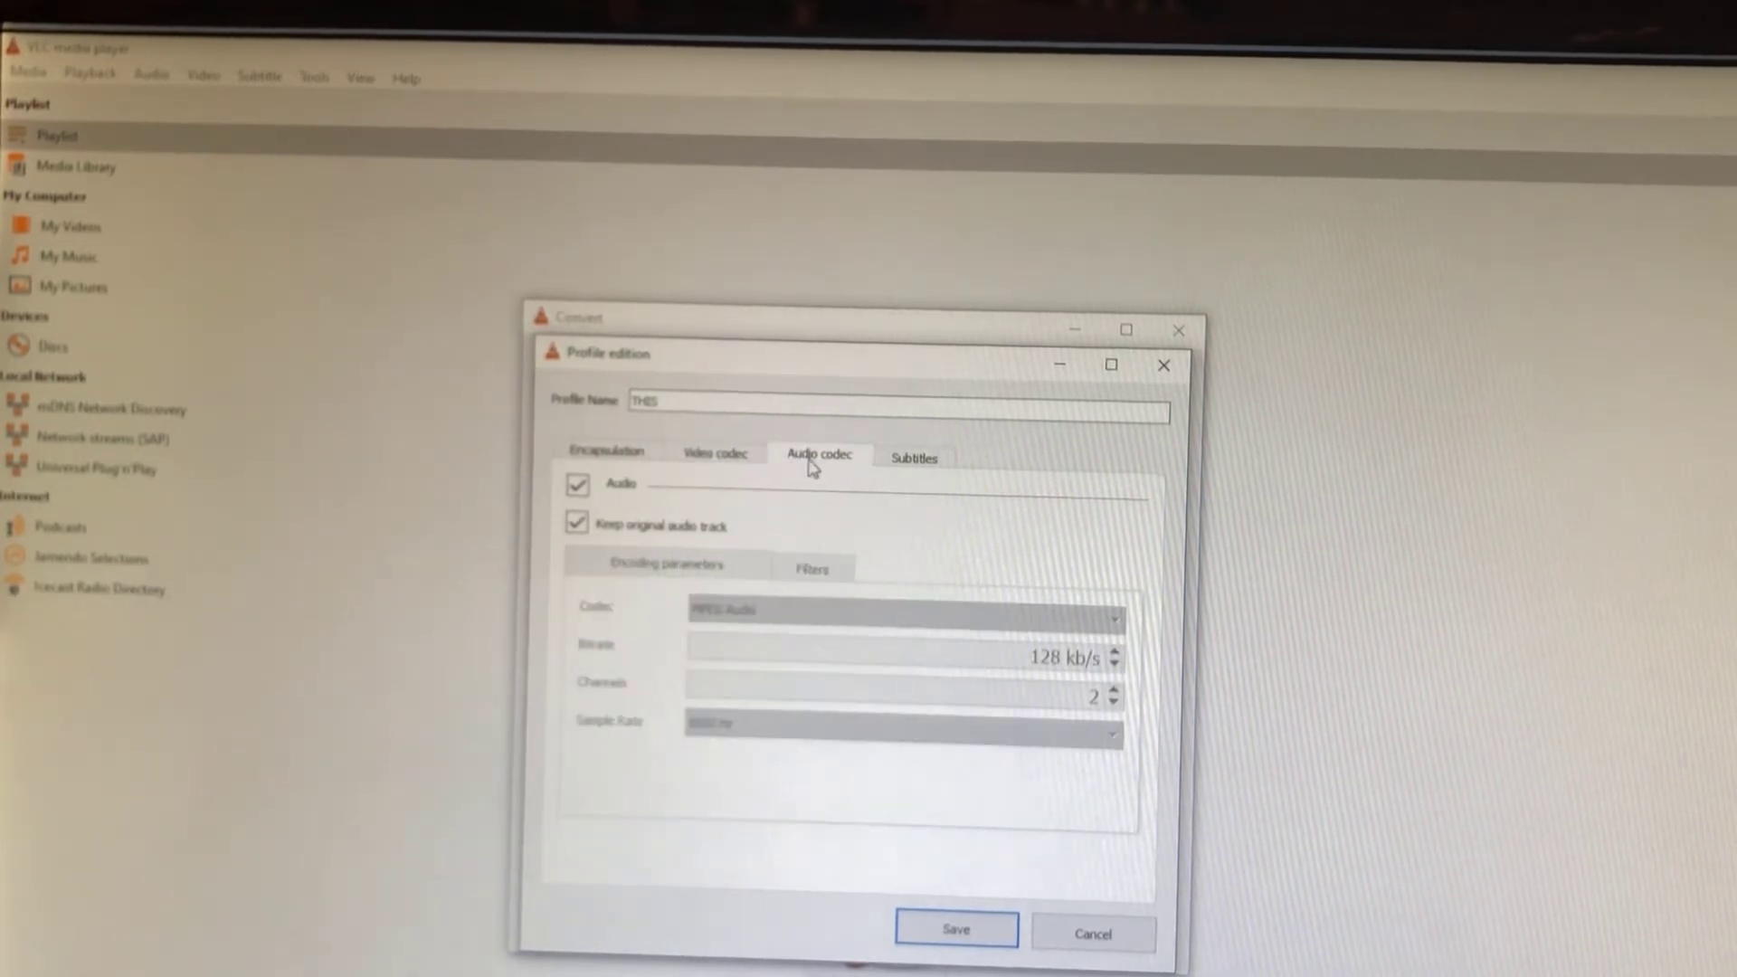
{"action": "left_click", "coordinate": [916, 462]}
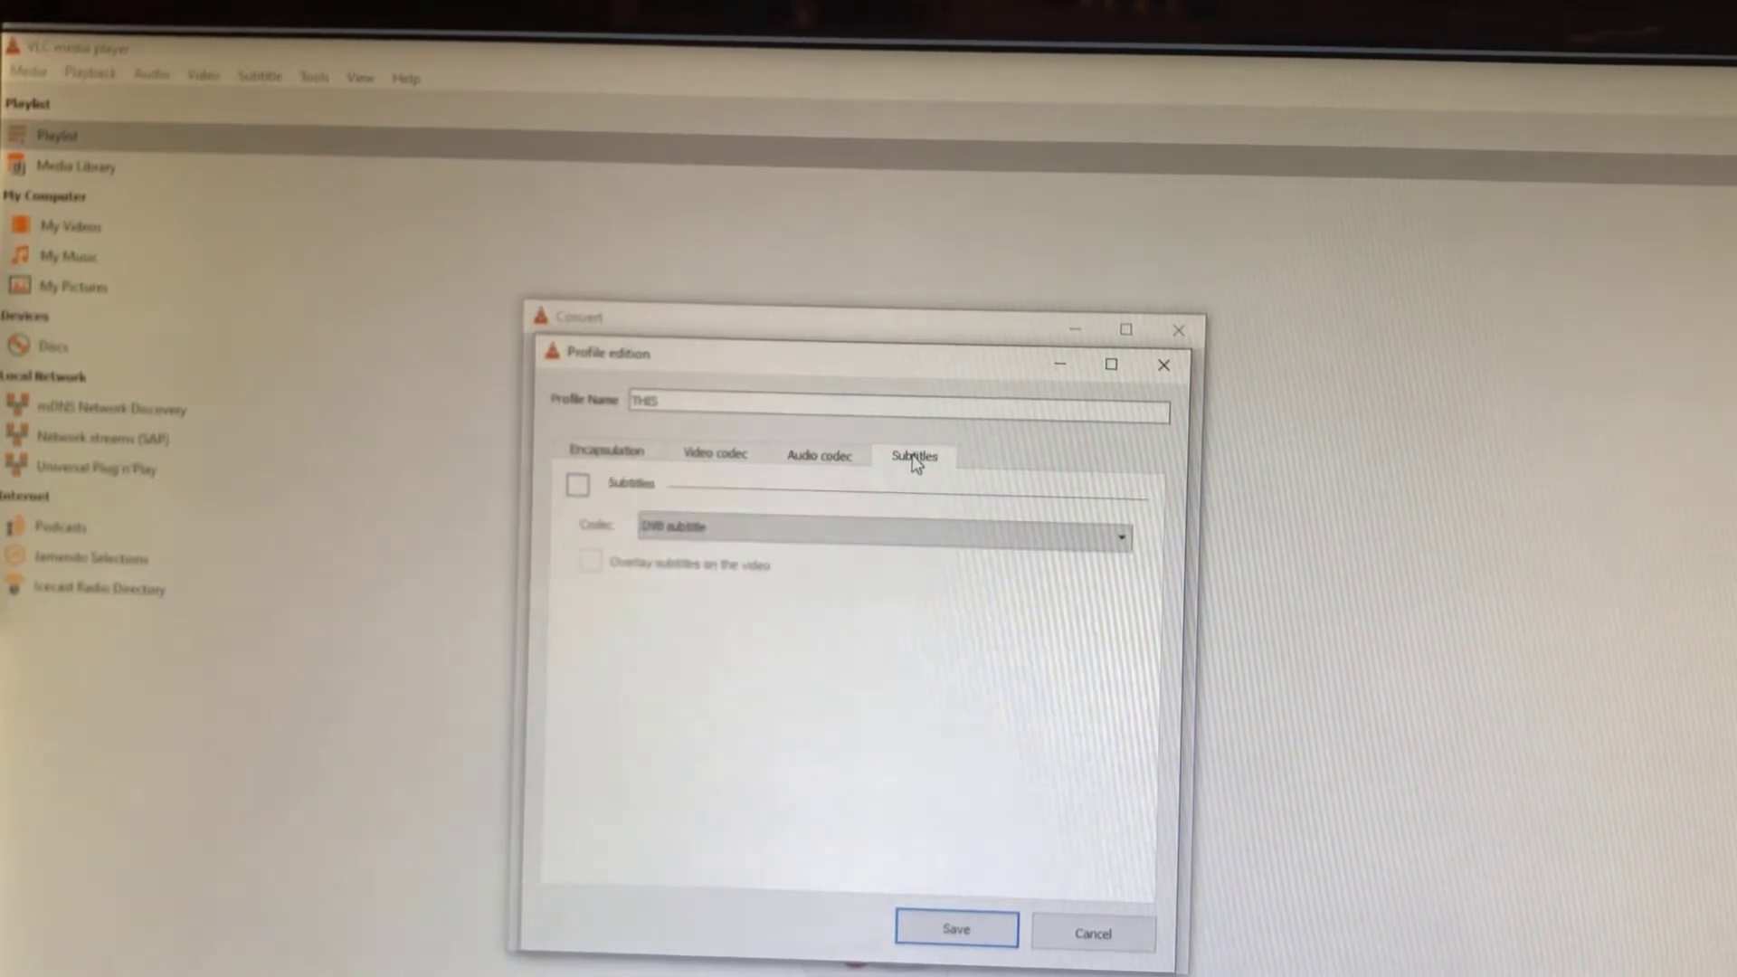
{"action": "left_click", "coordinate": [611, 453]}
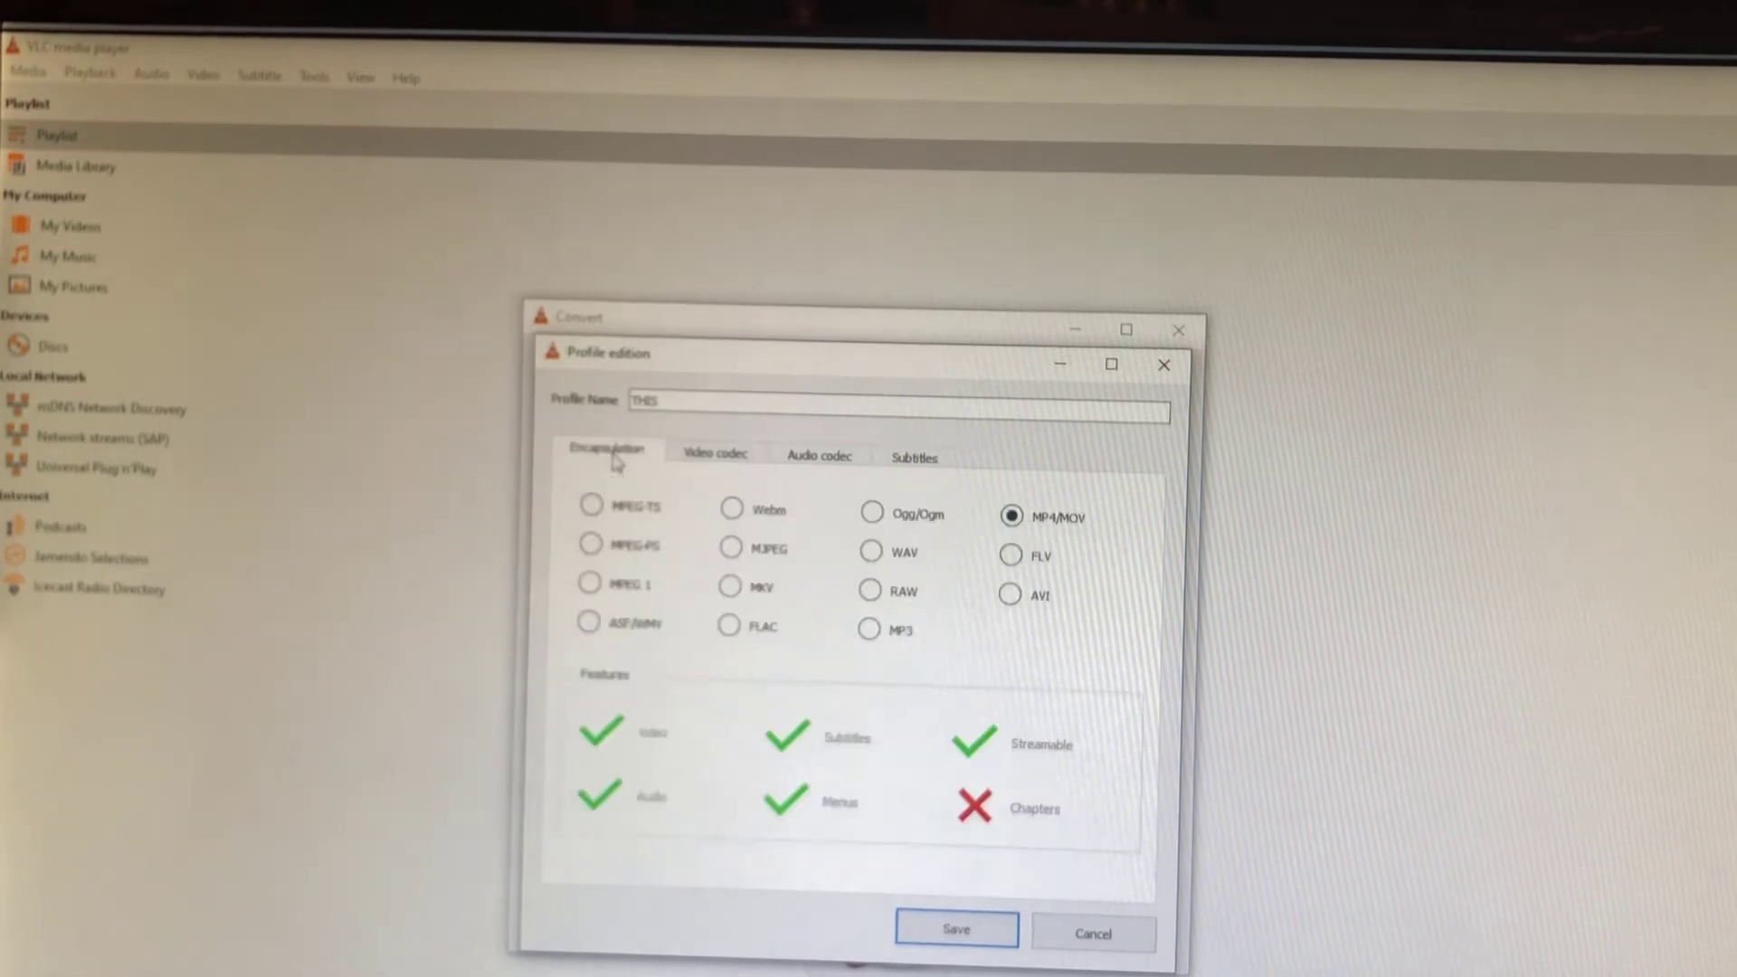
{"action": "left_click", "coordinate": [953, 929]}
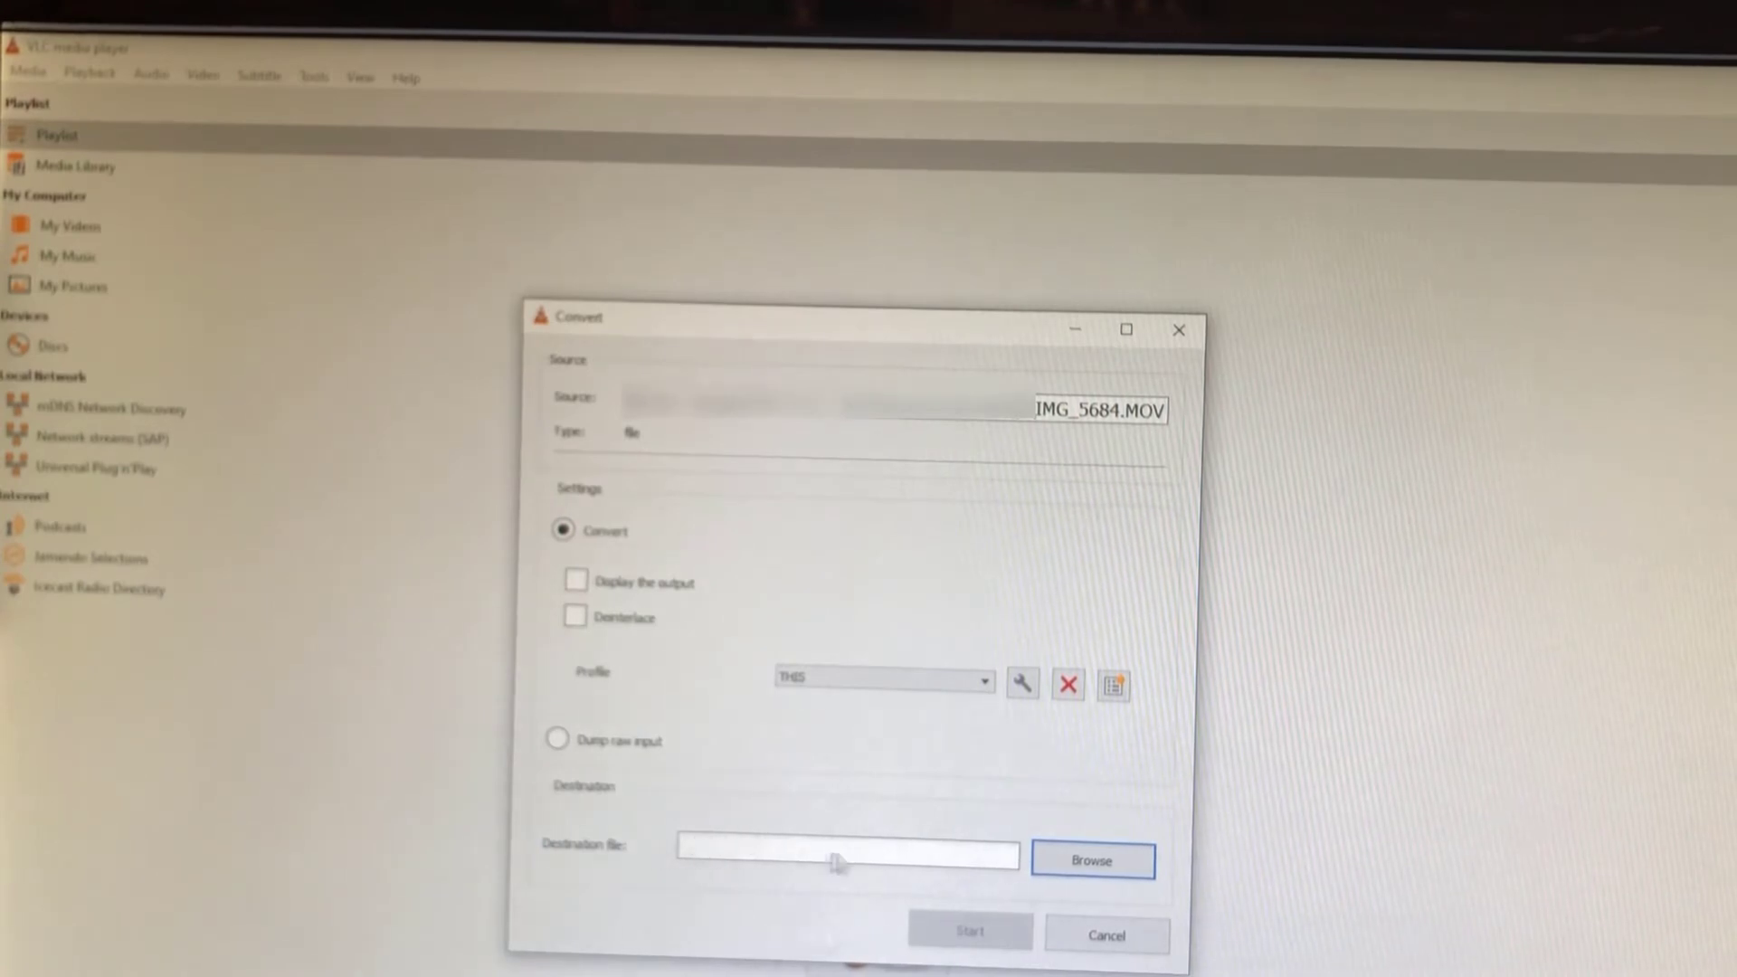
Step: Set the destination file to IMG_5688~converted.MOV and start the conversion
{"action": "left_click", "coordinate": [1092, 860]}
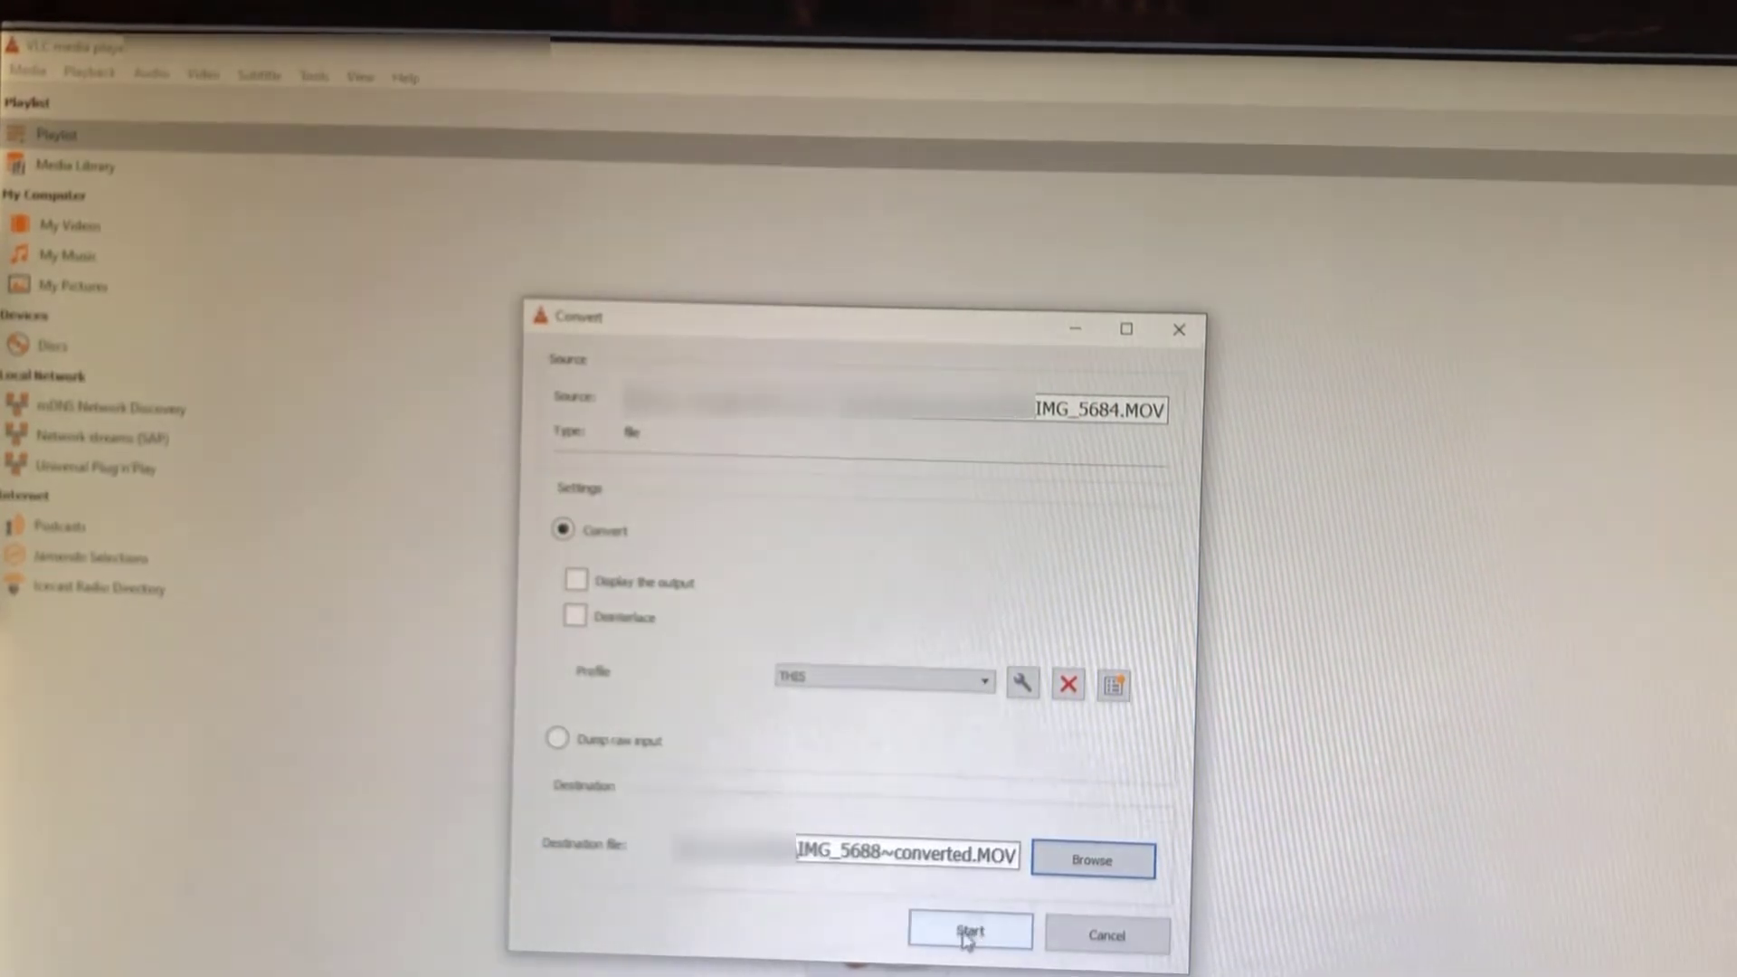
{"action": "left_click", "coordinate": [967, 935]}
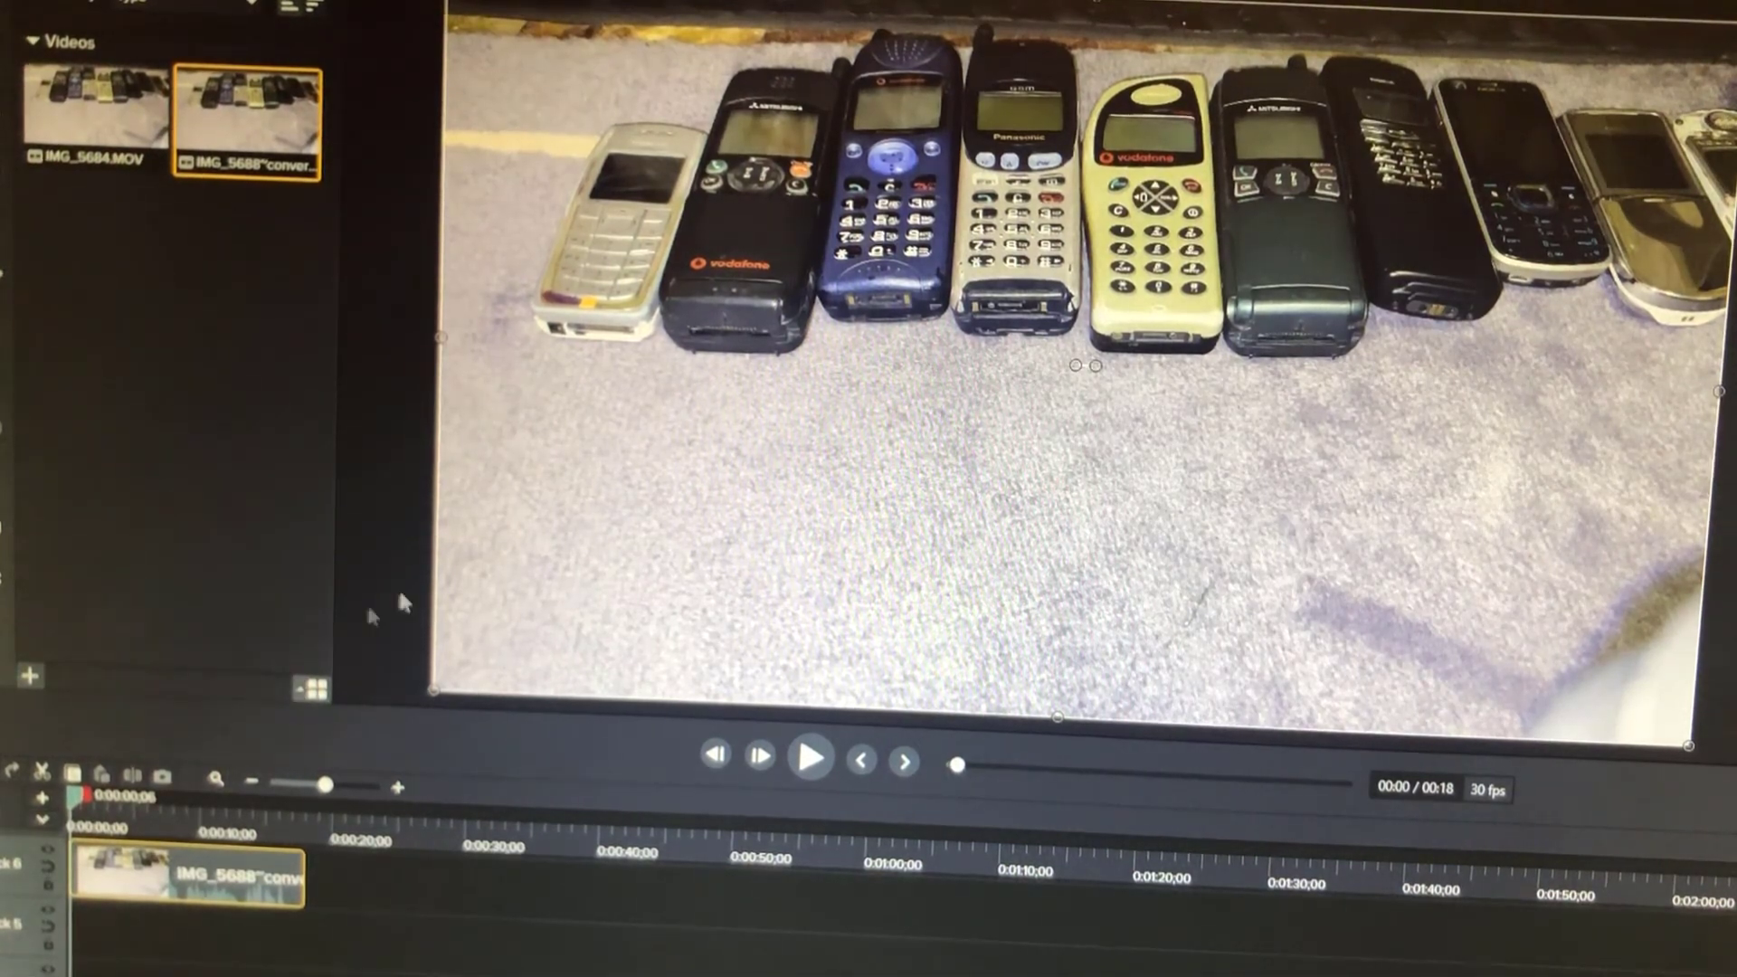
Step: Play the converted clip in Camtasia's timeline and pause it at 00:11
{"action": "left_click", "coordinate": [811, 757]}
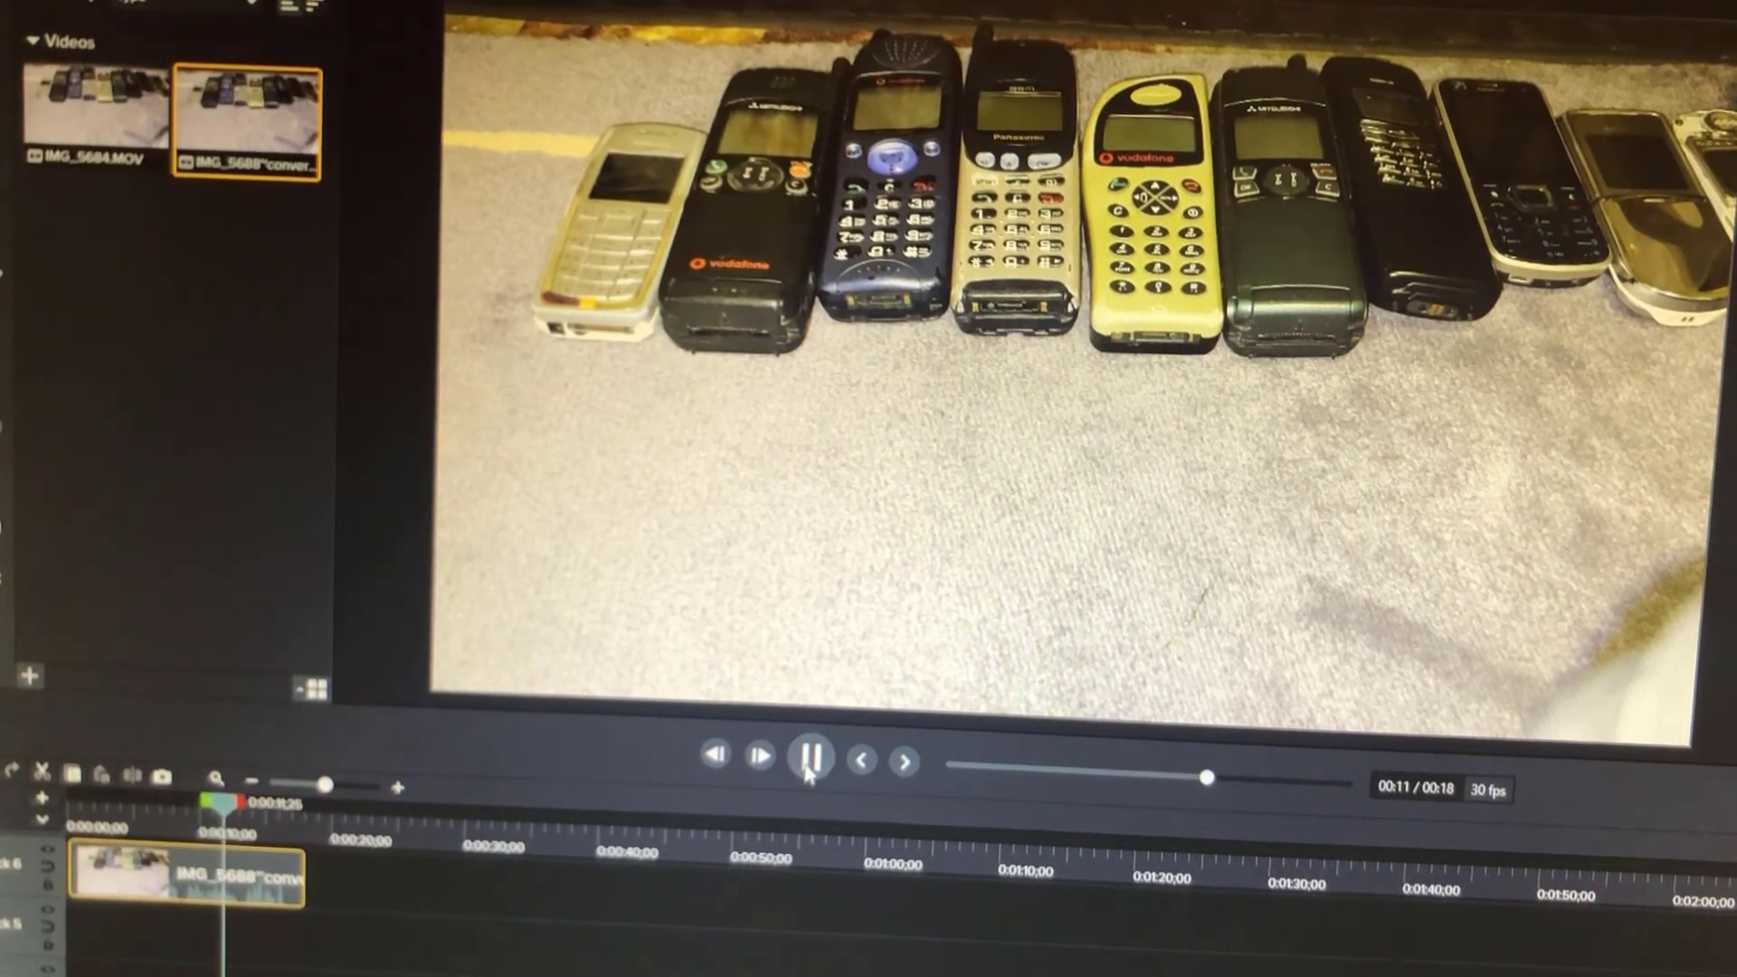
{"action": "key", "text": "space"}
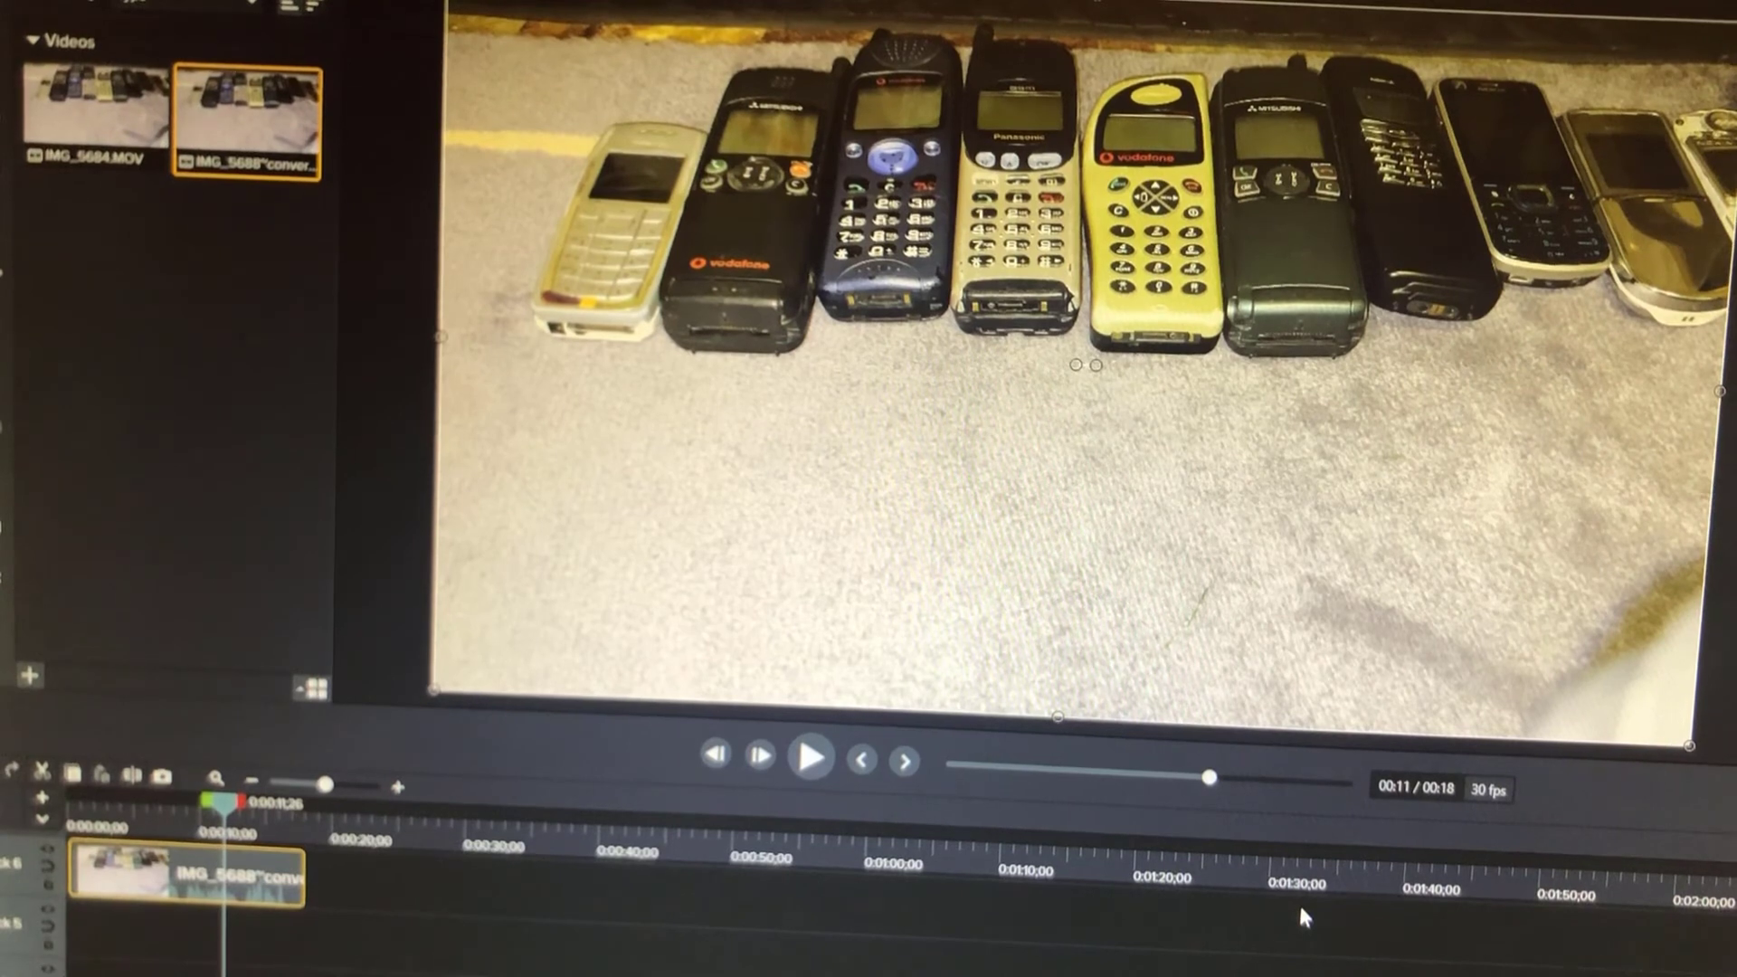